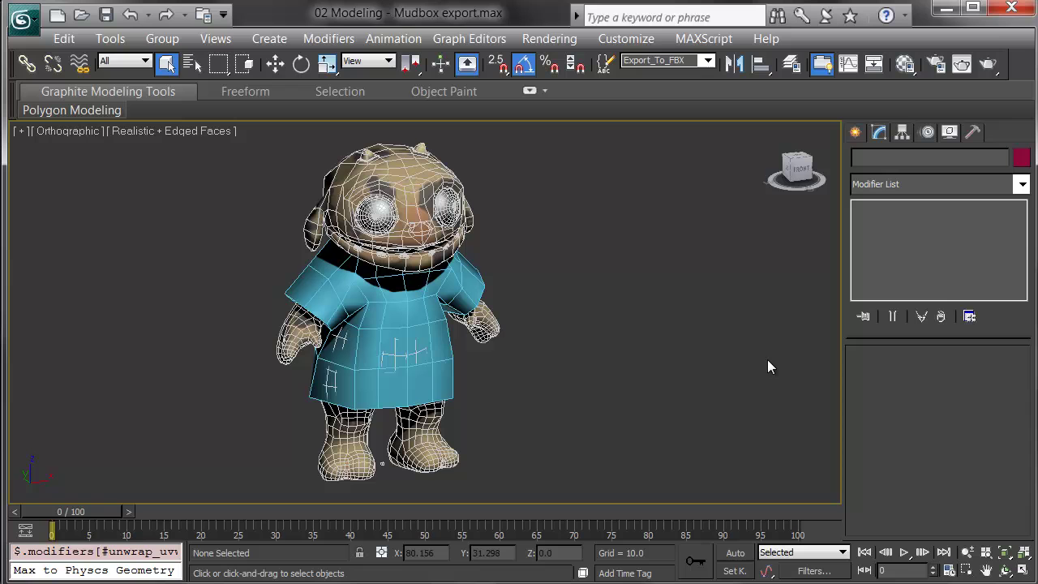
Select the character's body mesh and send it to Mudbox as a new scene.
left_click(412, 175)
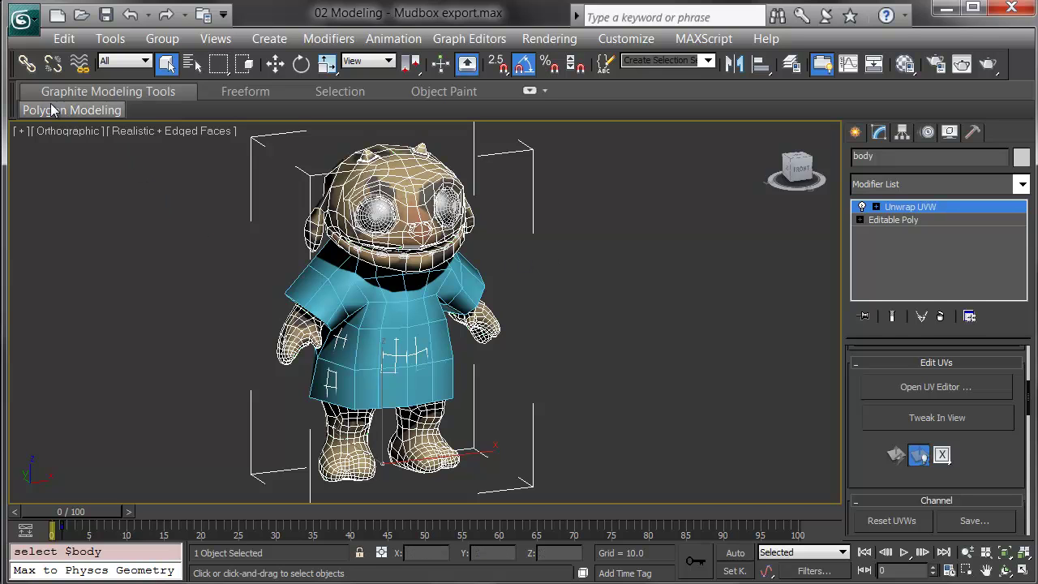
left_click(32, 30)
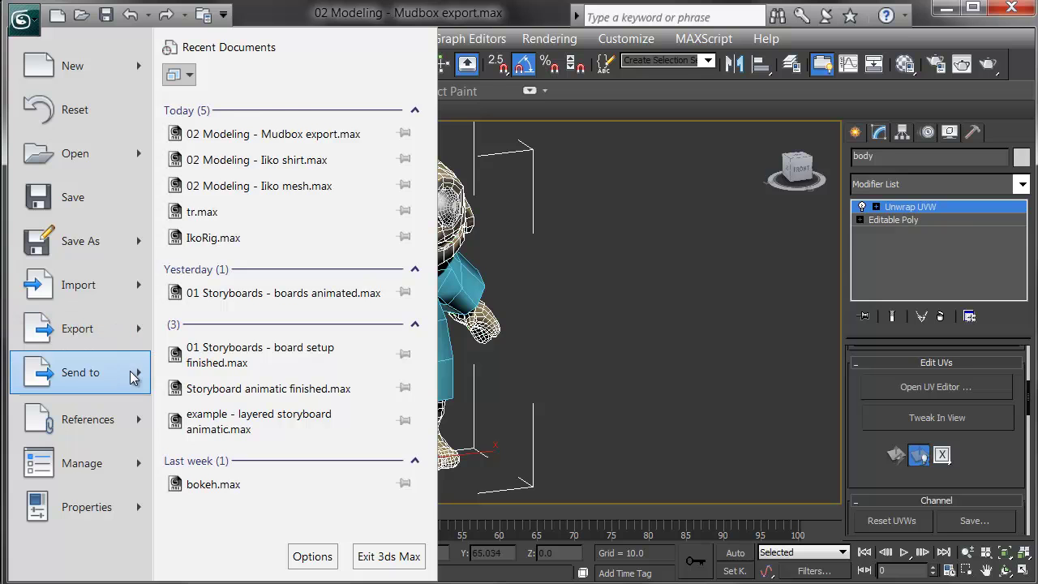
mouse_move(134, 378)
mouse_move(301, 214)
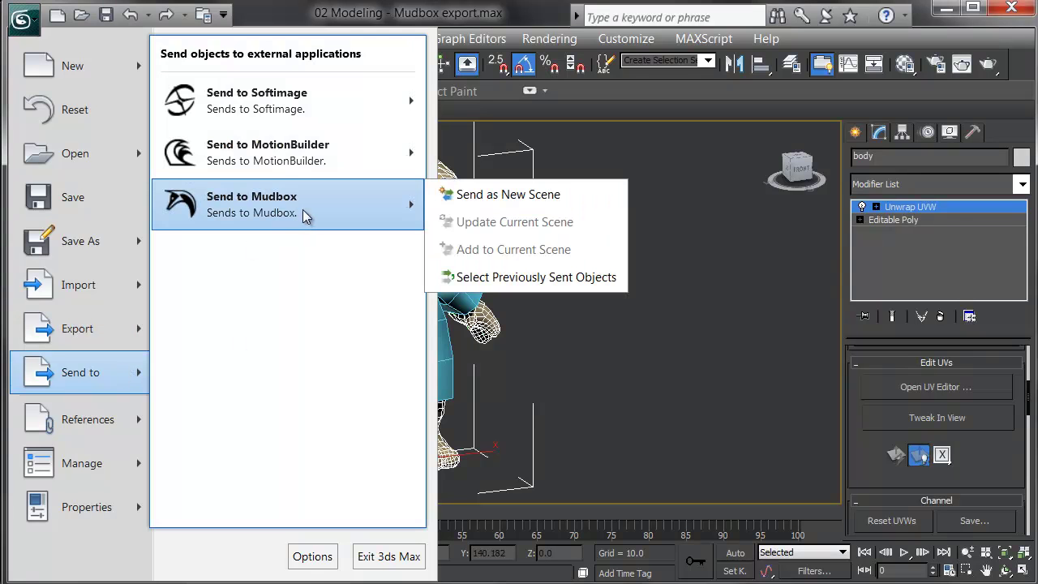
left_click(549, 203)
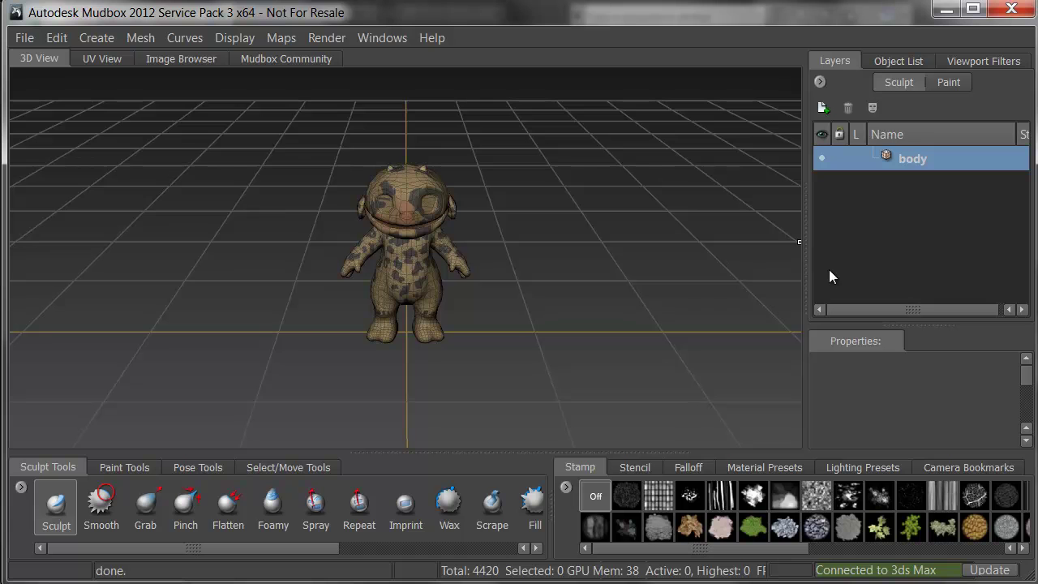
Activate the Paint Brush and set its color to a muted red.
left_click_drag(464, 333, 462, 300, "alt")
scroll(401, 266, "up", 4)
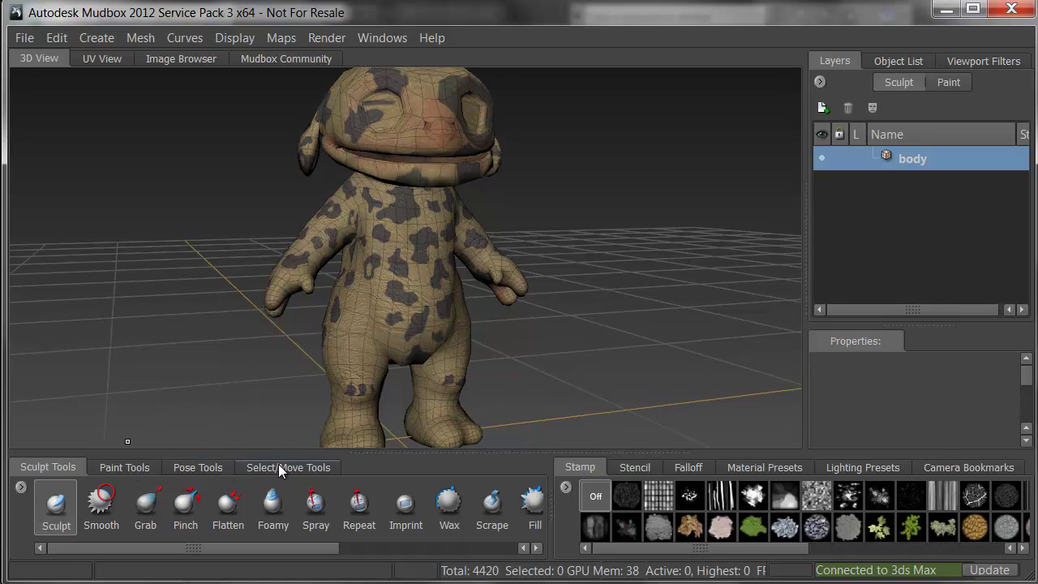
left_click(119, 468)
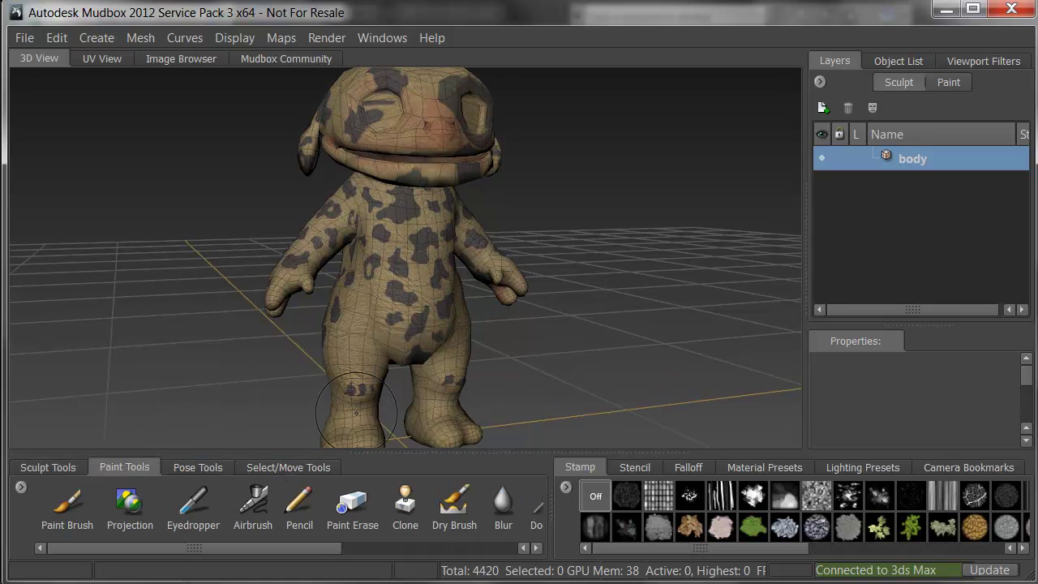
left_click(62, 519)
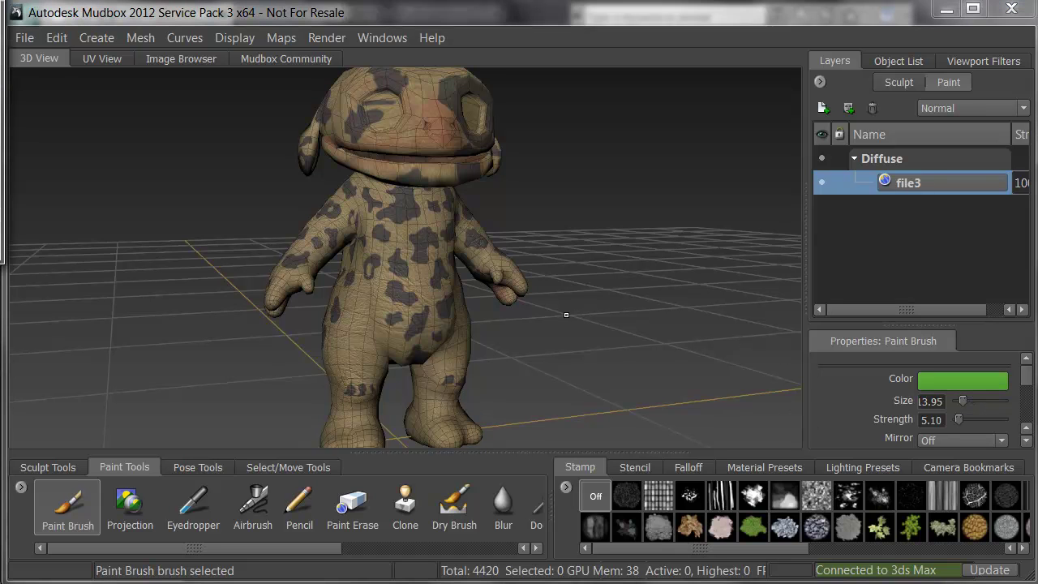
left_click_drag(0, 0, 262, 75)
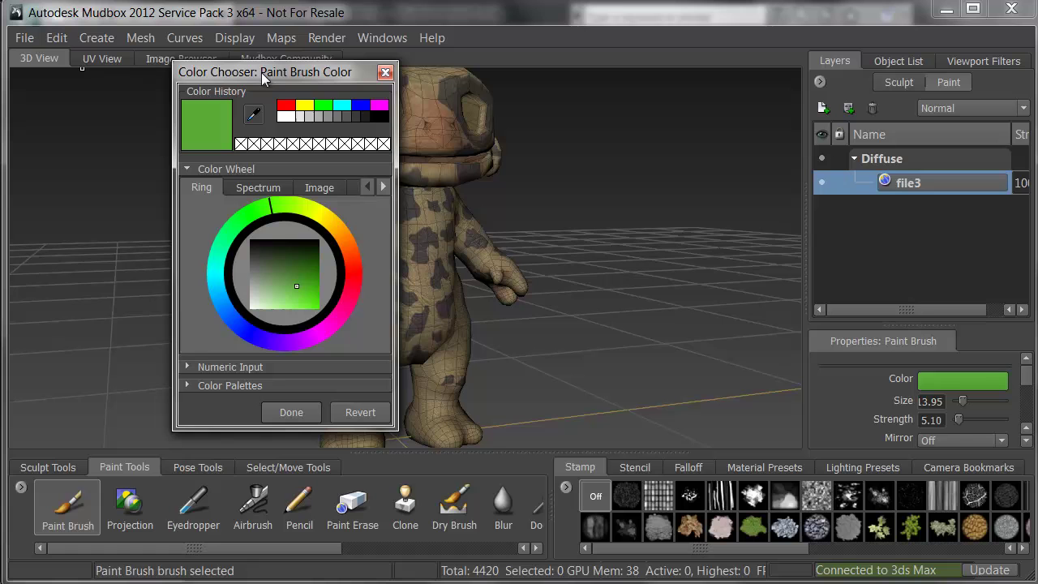
left_click(348, 292)
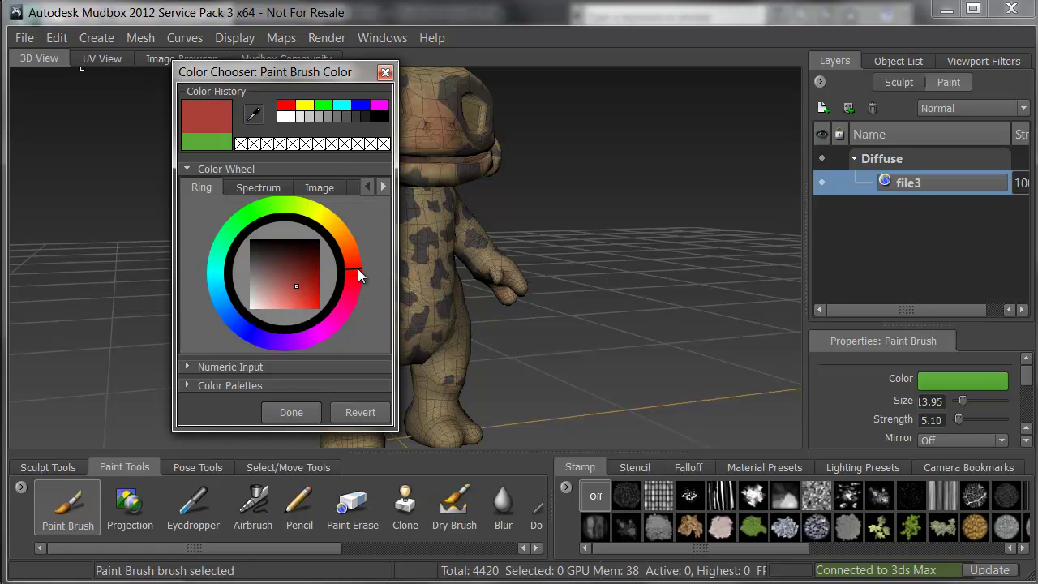
left_click_drag(358, 268, 356, 264)
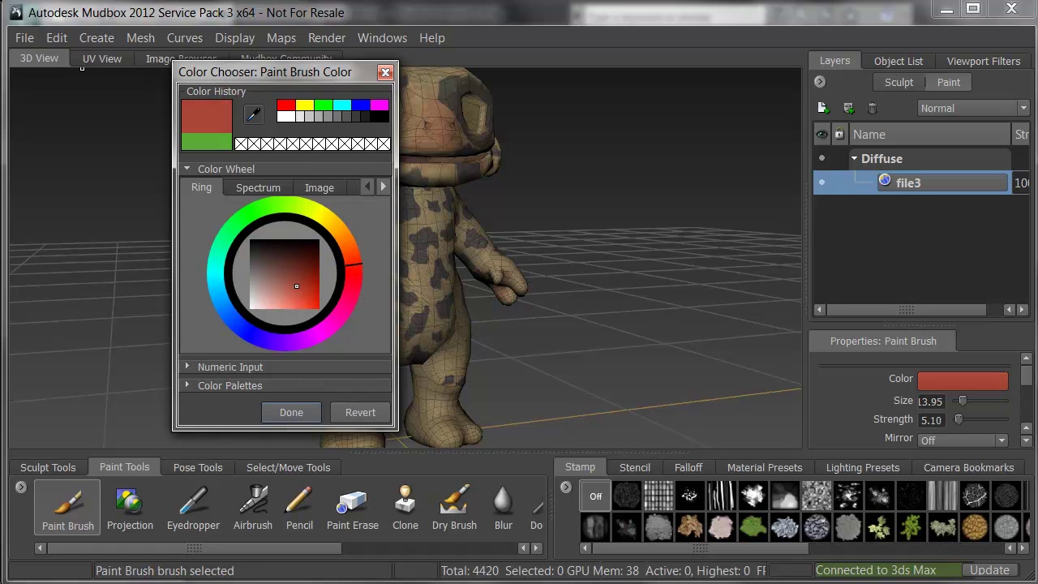
left_click(291, 412)
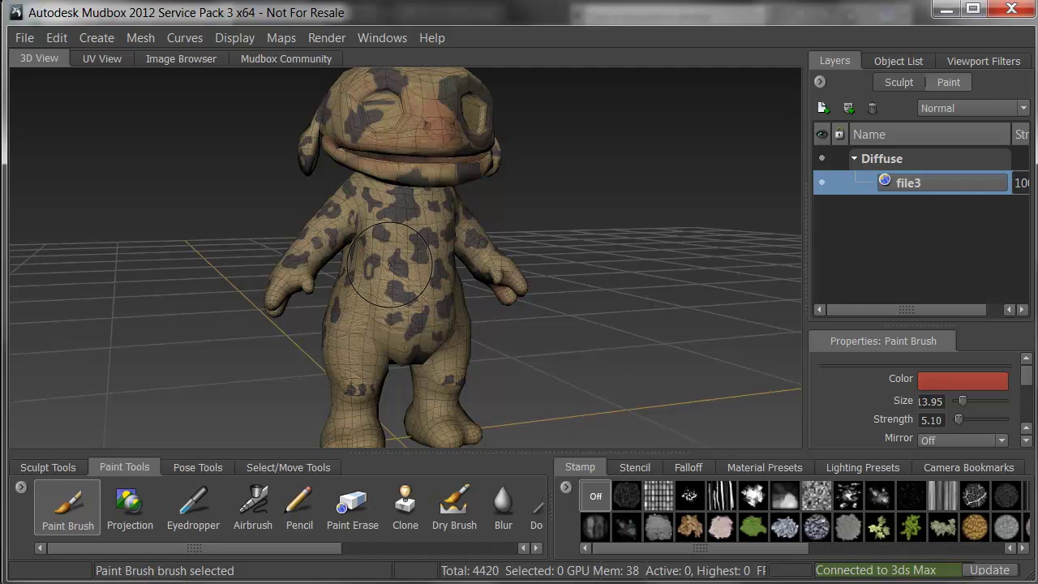
Paint a red test stroke down the character's chest and belly on the file3 layer.
mouse_move(389, 263)
left_mouse_down()
mouse_move(392, 276)
mouse_move(404, 244)
mouse_move(411, 301)
mouse_move(381, 219)
mouse_move(377, 276)
mouse_move(406, 363)
left_mouse_up()
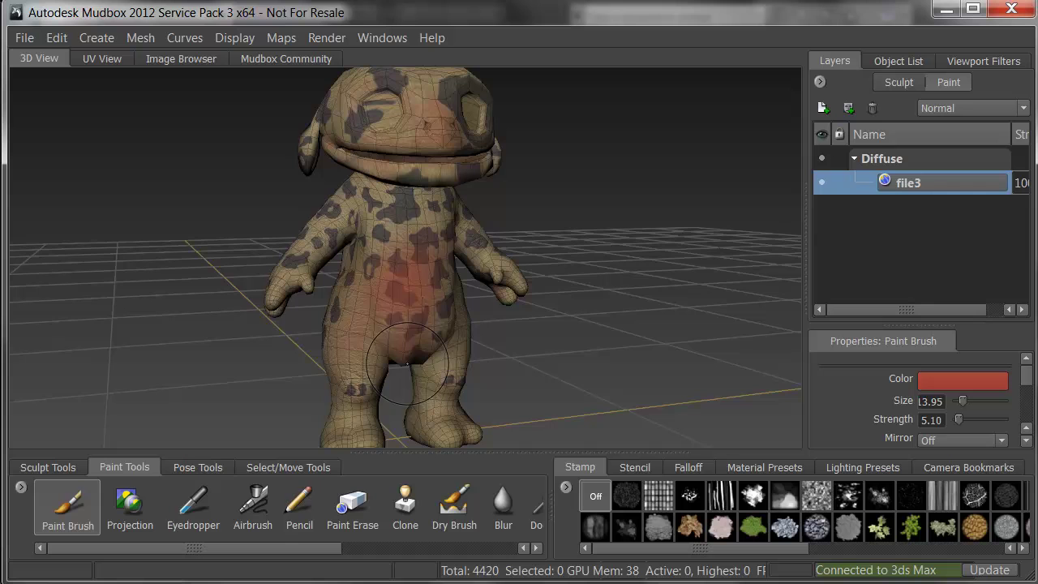
middle_click_drag(614, 352, 506, 367, "alt")
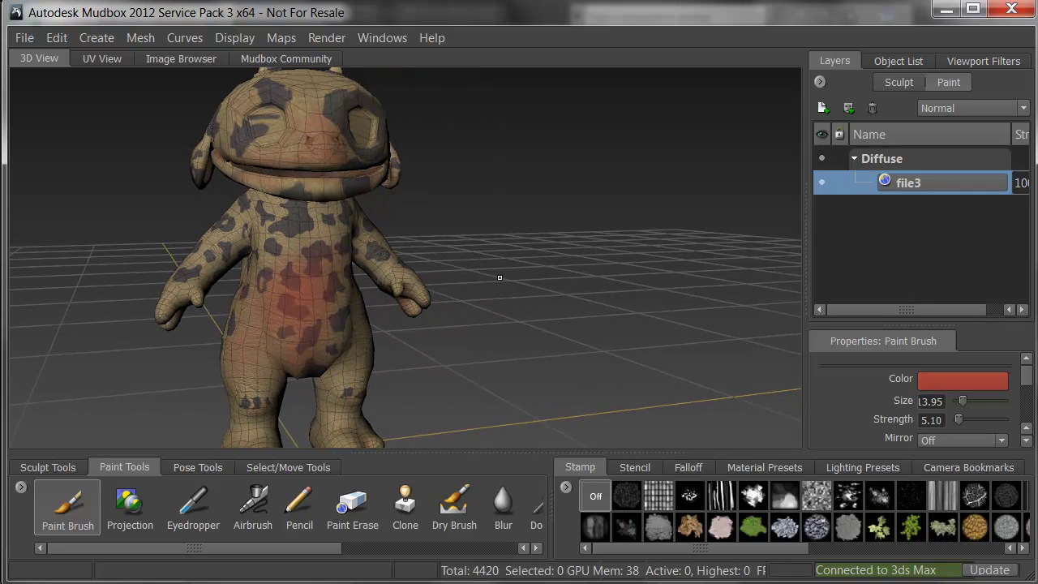
Delete the file3 layer from the Diffuse channel.
right_click(937, 183)
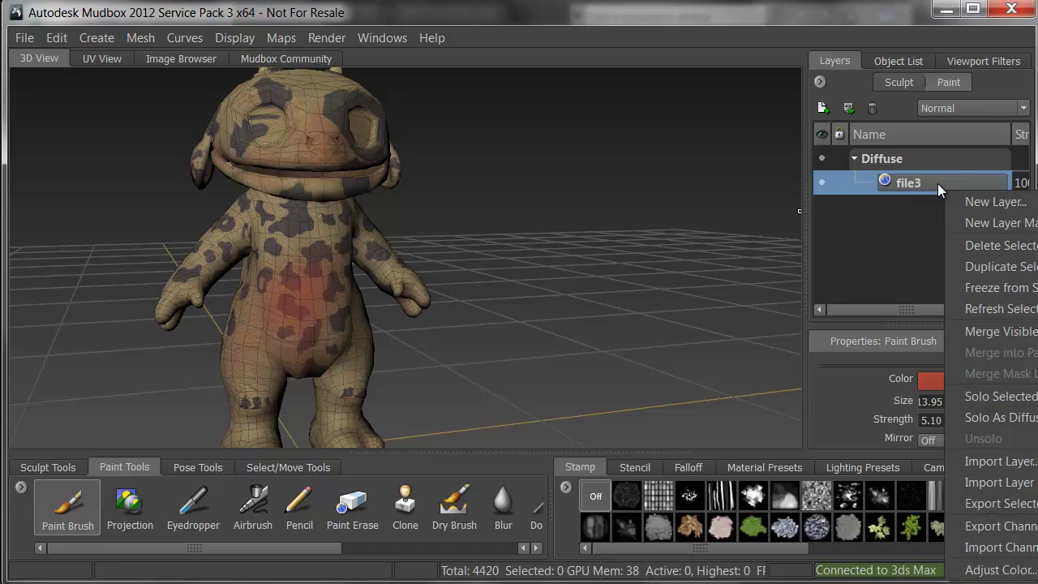
right_click(862, 182)
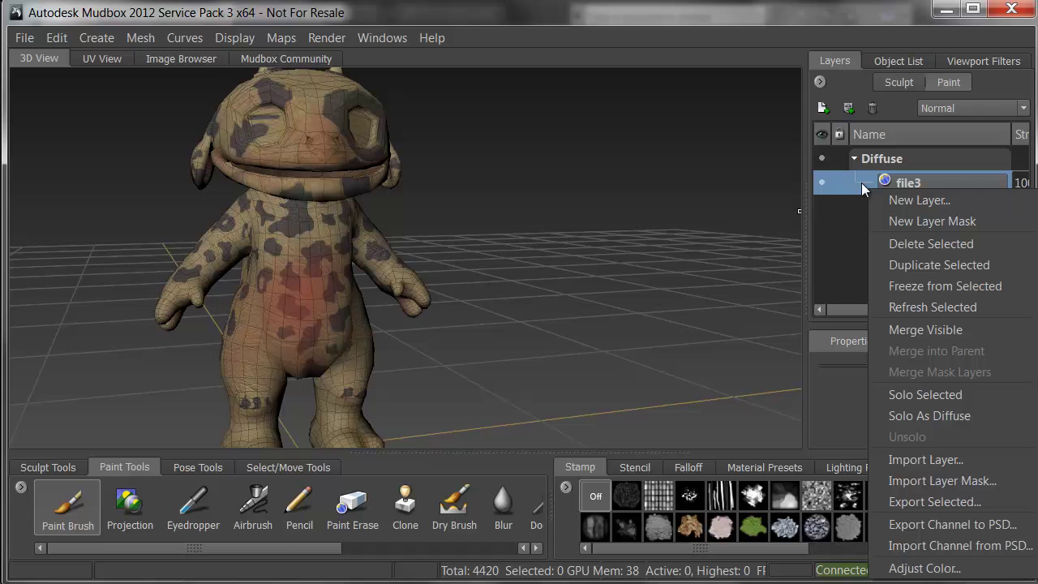
left_click(907, 244)
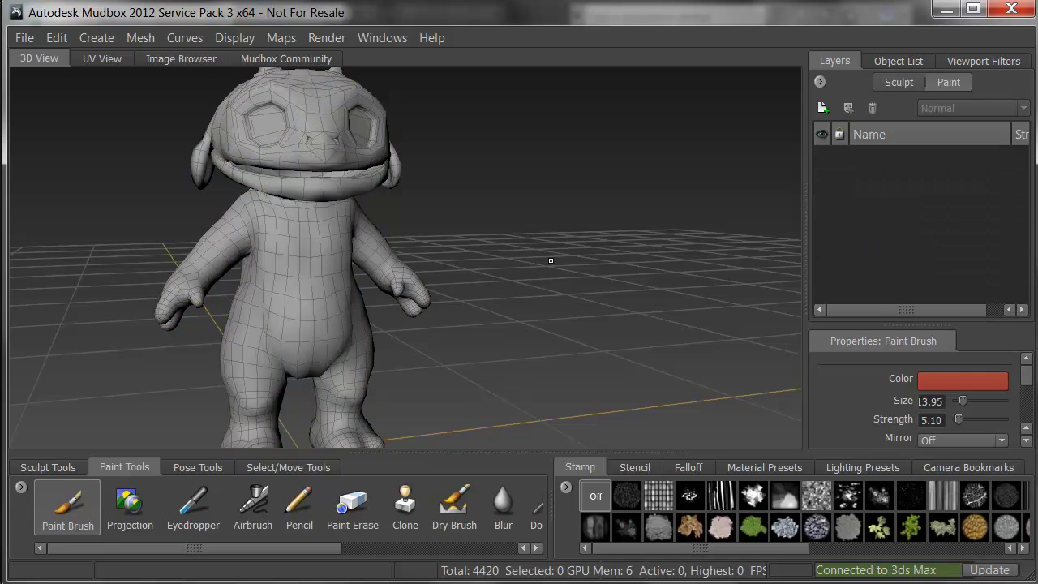
Create a 2048 Diffuse paint layer named Paint Layer 1, saved as TIFF [8 bit, RGBA].
left_click(314, 279)
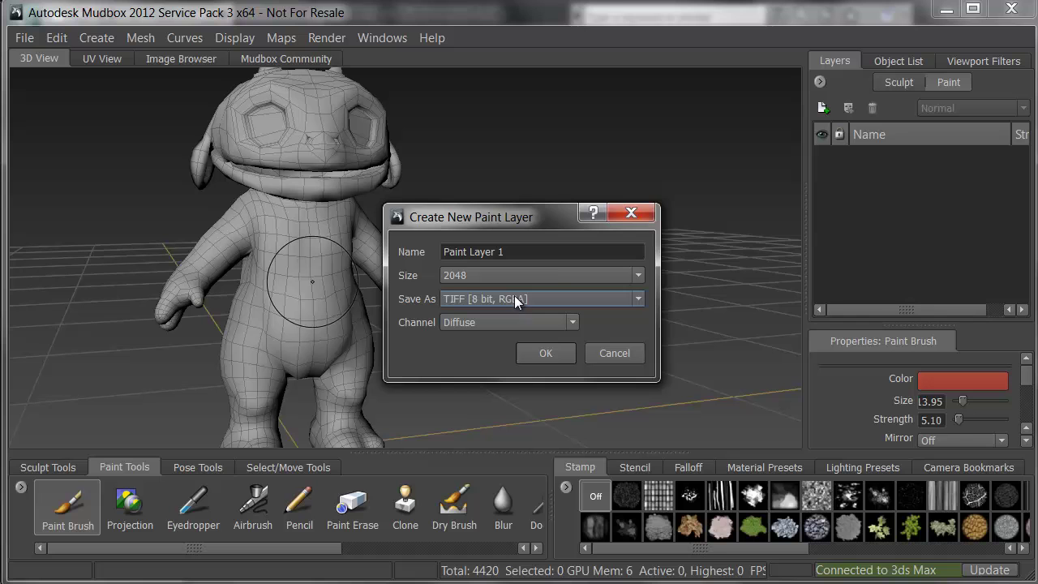
left_click(545, 324)
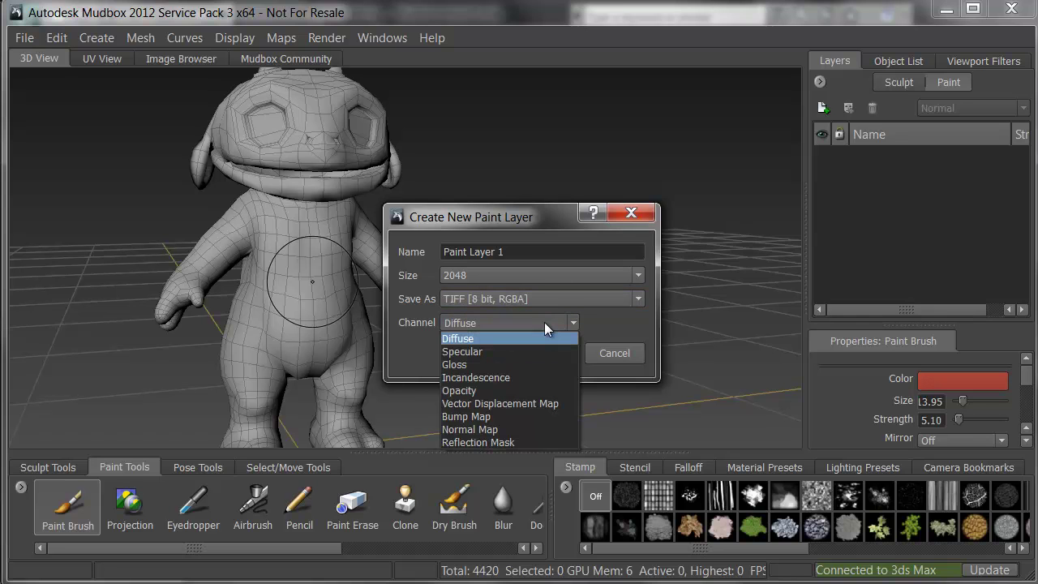
left_click(608, 325)
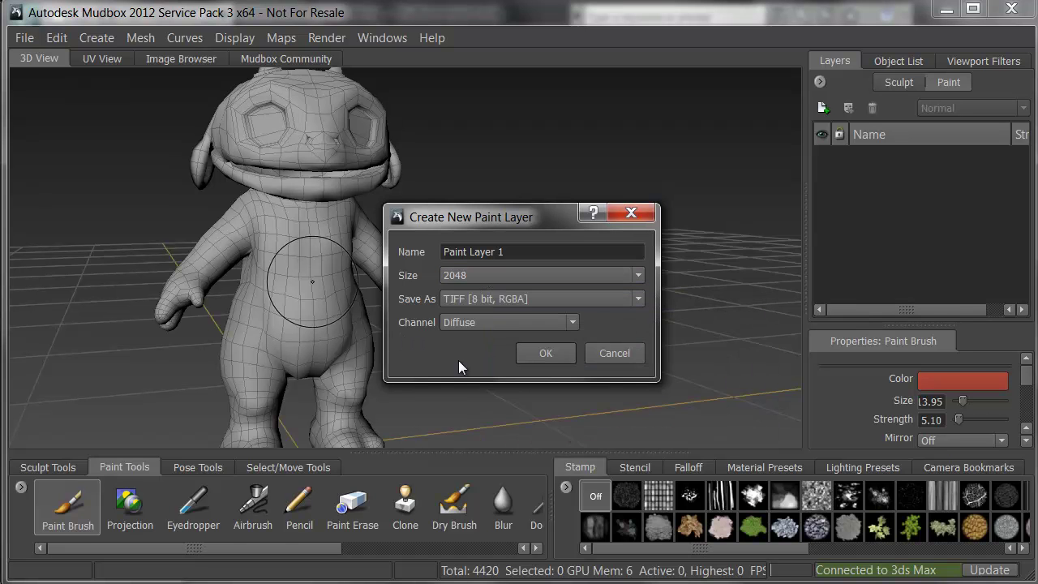
left_click(545, 353)
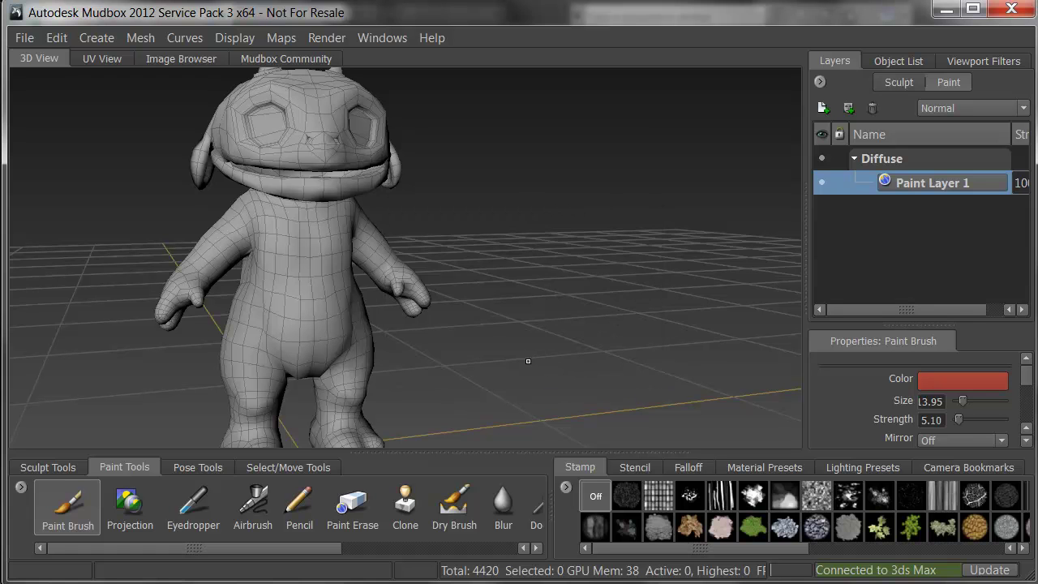
Paint red strokes over the character's chest, belly, upper arm and thighs.
mouse_move(278, 301)
left_mouse_down()
mouse_move(288, 356)
mouse_move(276, 308)
mouse_move(280, 328)
mouse_move(365, 247)
mouse_move(286, 345)
mouse_move(227, 348)
mouse_move(263, 388)
mouse_move(341, 422)
mouse_move(341, 332)
mouse_move(321, 235)
mouse_move(266, 206)
mouse_move(162, 256)
left_mouse_up()
mouse_move(247, 278)
left_mouse_down("alt")
mouse_move(549, 279)
mouse_move(454, 373)
mouse_move(545, 363)
mouse_move(475, 171)
mouse_move(527, 332)
mouse_move(612, 304)
mouse_move(527, 207)
left_mouse_up("alt")
mouse_move(454, 349)
left_mouse_down("alt")
mouse_move(209, 364)
mouse_move(188, 339)
left_mouse_up("alt")
Enlarge the brush to a size of 39.81 and paint the head, torso and arm red.
key("bracketright")
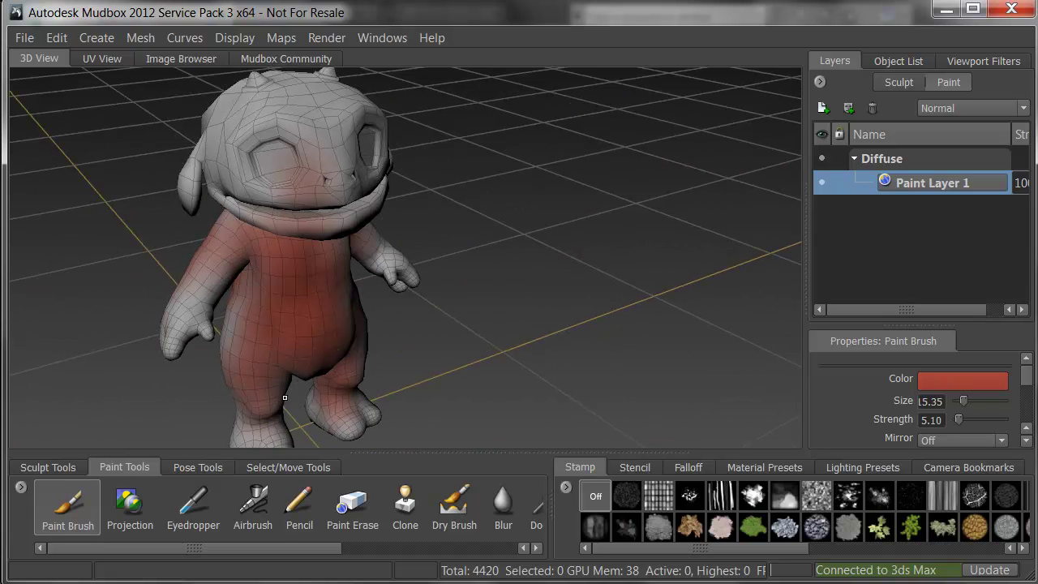
key("bracketright")
key("bracketright")
key("bracketright")
key("bracketright")
key("bracketright")
key("bracketright")
key("bracketright")
key("bracketright")
key("bracketright")
key("bracketright")
mouse_move(295, 204)
left_mouse_down()
mouse_move(357, 190)
mouse_move(243, 146)
mouse_move(341, 113)
mouse_move(193, 215)
mouse_move(206, 289)
mouse_move(172, 338)
left_mouse_up()
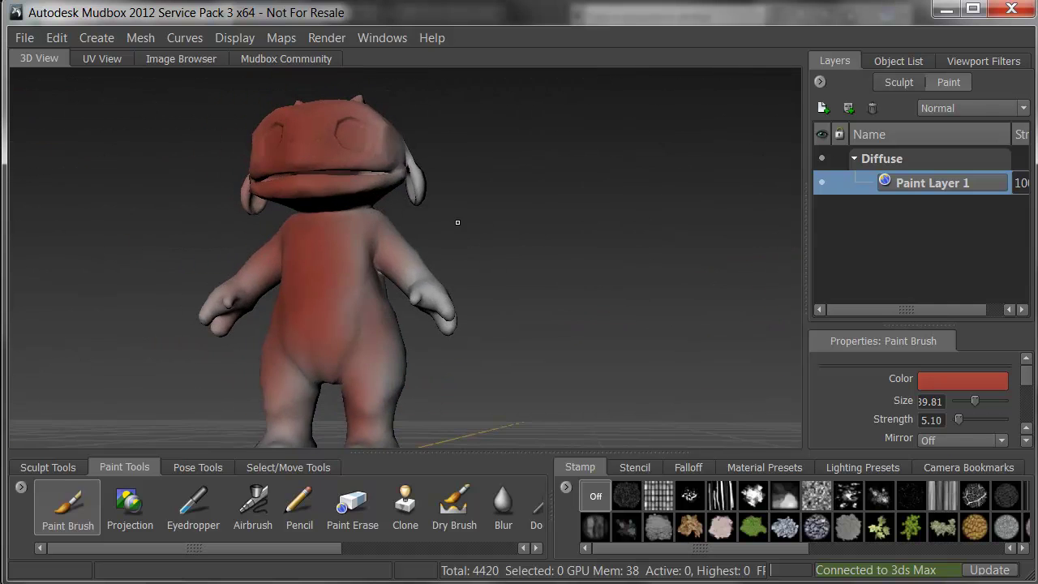
mouse_move(398, 227)
left_mouse_down()
mouse_move(357, 300)
mouse_move(430, 296)
mouse_move(446, 394)
left_mouse_up()
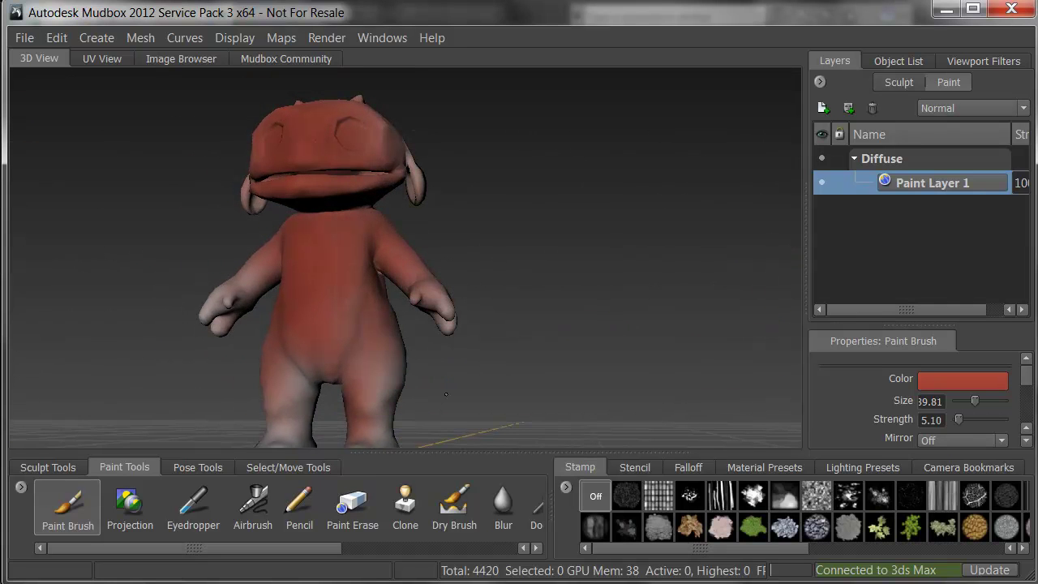
Paint the character's feet, legs and back red.
left_click_drag(491, 266, 452, 357, "alt")
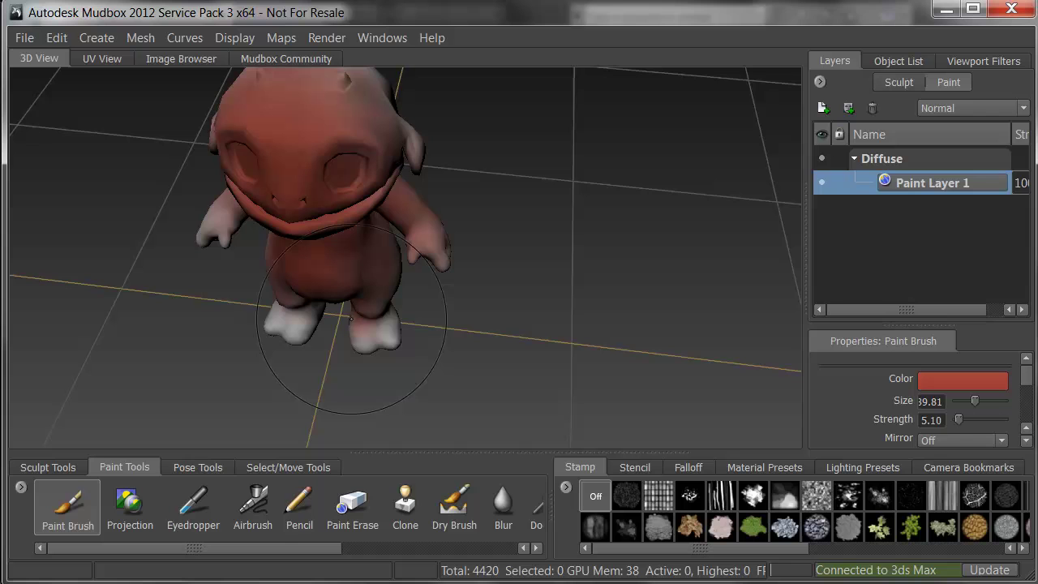
mouse_move(354, 323)
left_mouse_down()
mouse_move(356, 311)
mouse_move(398, 325)
left_mouse_up()
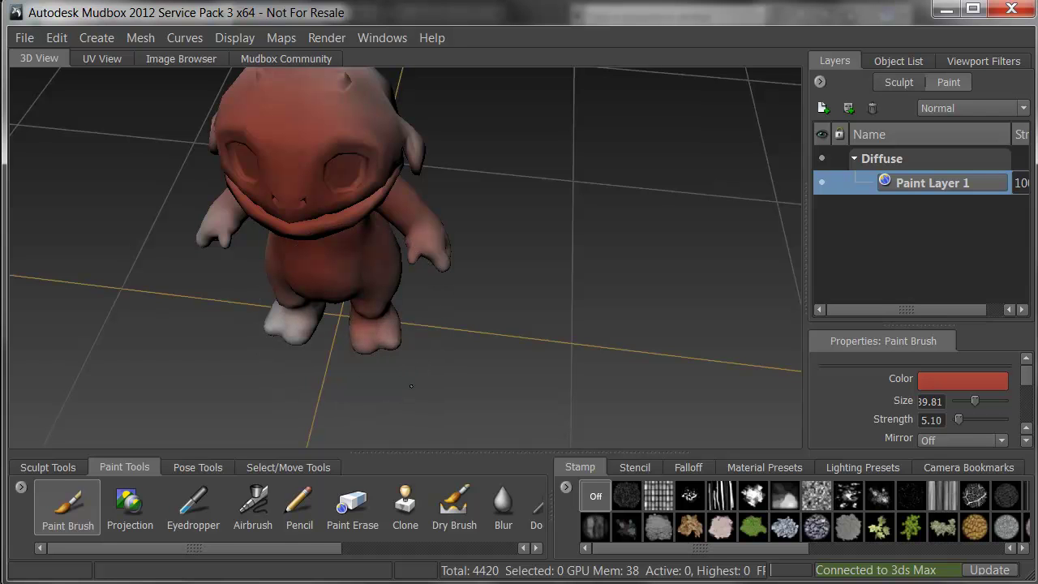
left_click_drag(266, 309, 303, 330)
mouse_move(432, 274)
left_mouse_down("alt")
mouse_move(527, 154)
mouse_move(454, 154)
mouse_move(568, 122)
mouse_move(625, 150)
mouse_move(486, 357)
mouse_move(584, 353)
left_mouse_up("alt")
mouse_move(581, 389)
left_mouse_down("alt")
mouse_move(519, 325)
mouse_move(463, 209)
mouse_move(381, 378)
mouse_move(447, 354)
left_mouse_up("alt")
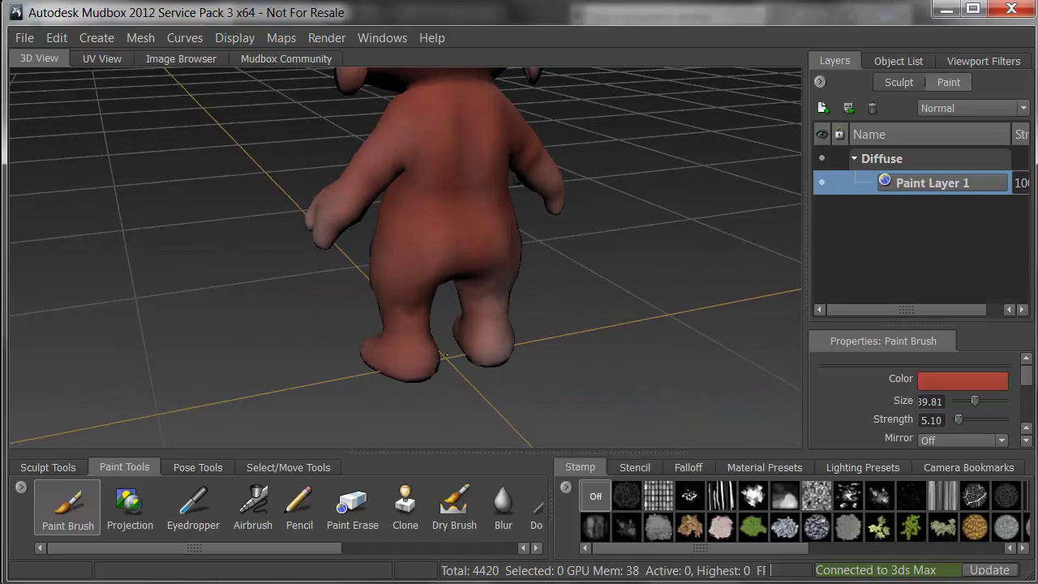
mouse_move(563, 335)
left_mouse_down()
mouse_move(475, 341)
mouse_move(486, 332)
mouse_move(459, 312)
left_mouse_up()
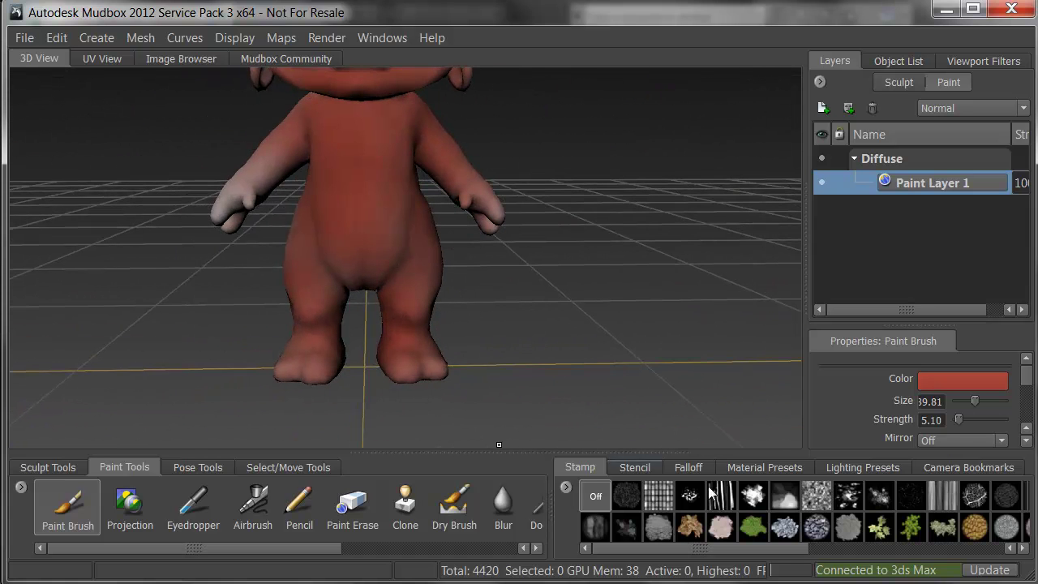
Change the Paint Brush color to an orange-brown.
left_click(982, 379)
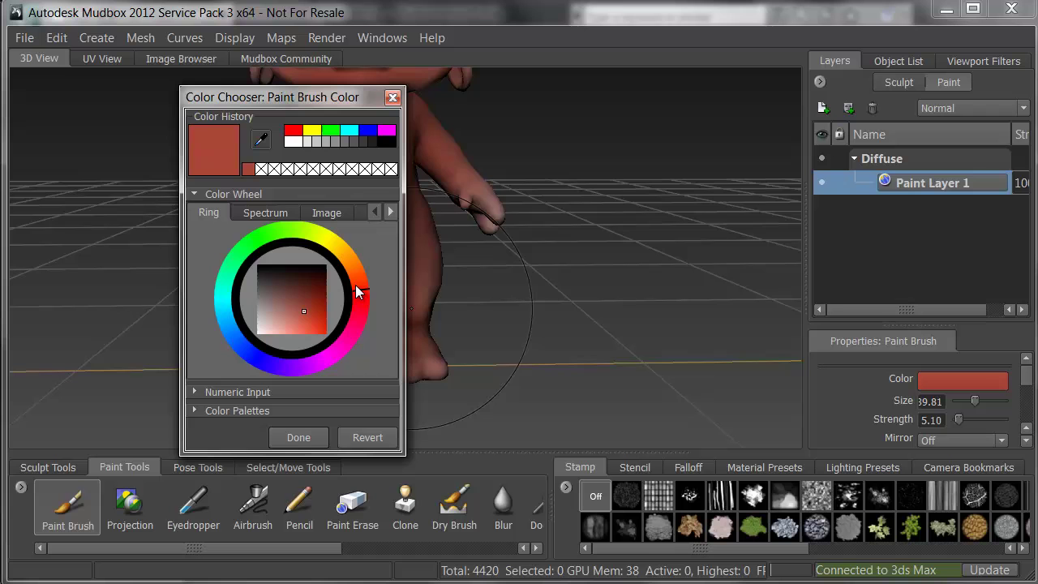
left_click_drag(356, 288, 357, 266)
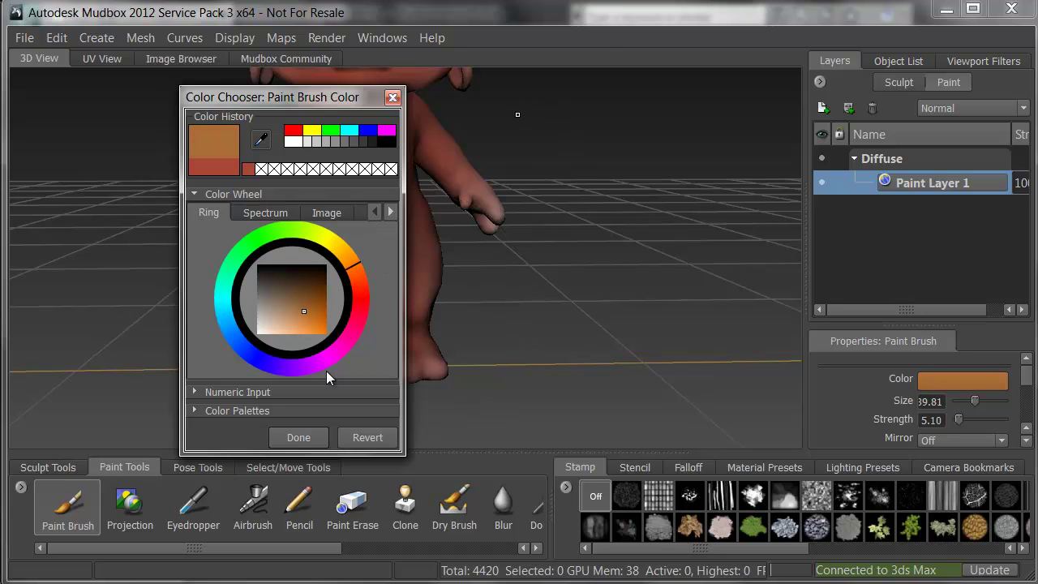
left_click(298, 437)
Turn on X mirroring for the Paint Brush.
left_click_drag(576, 269, 529, 313, "alt")
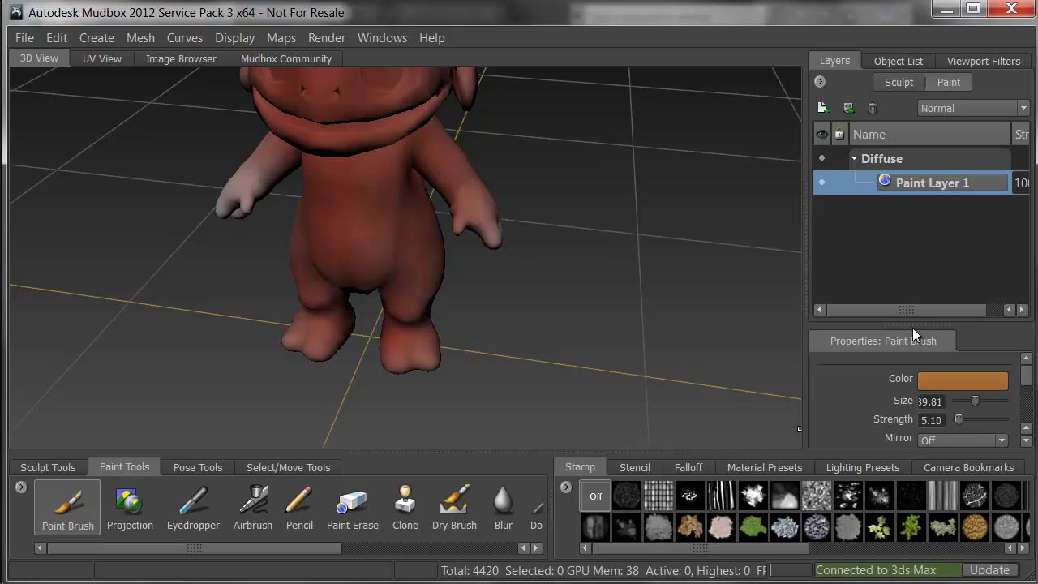
left_click_drag(915, 323, 916, 181)
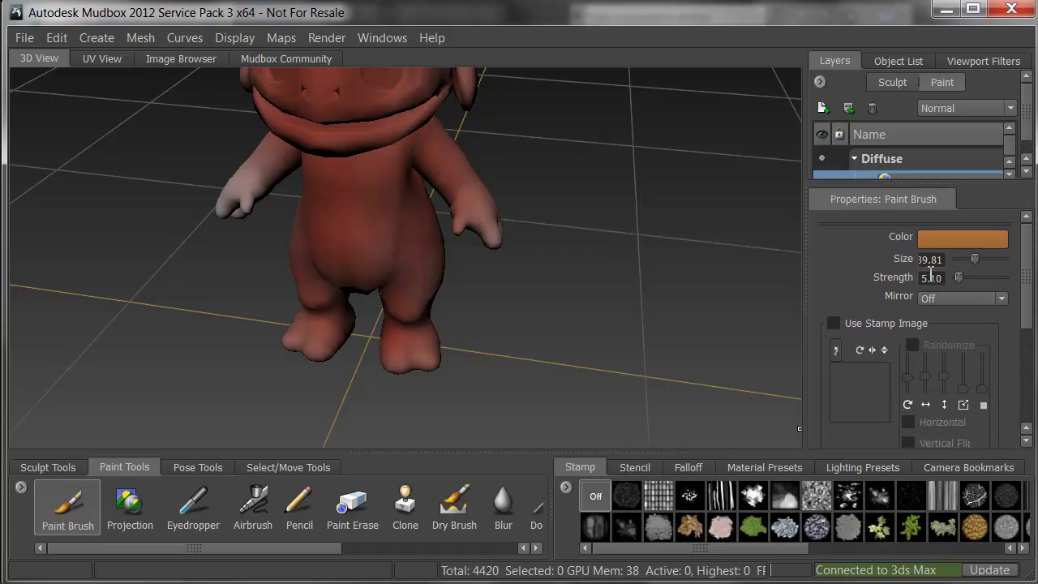
left_click(941, 301)
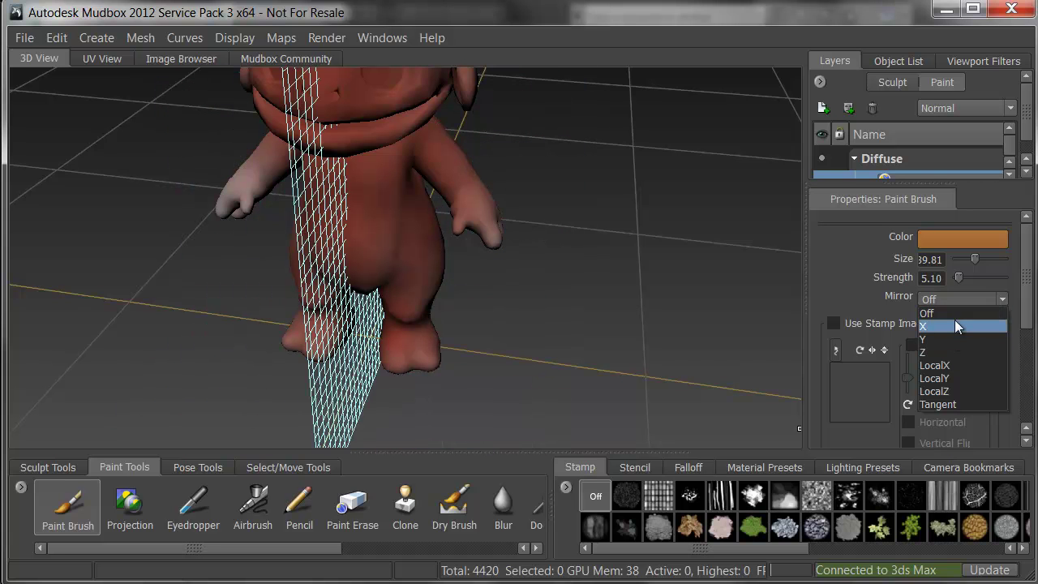
left_click(954, 325)
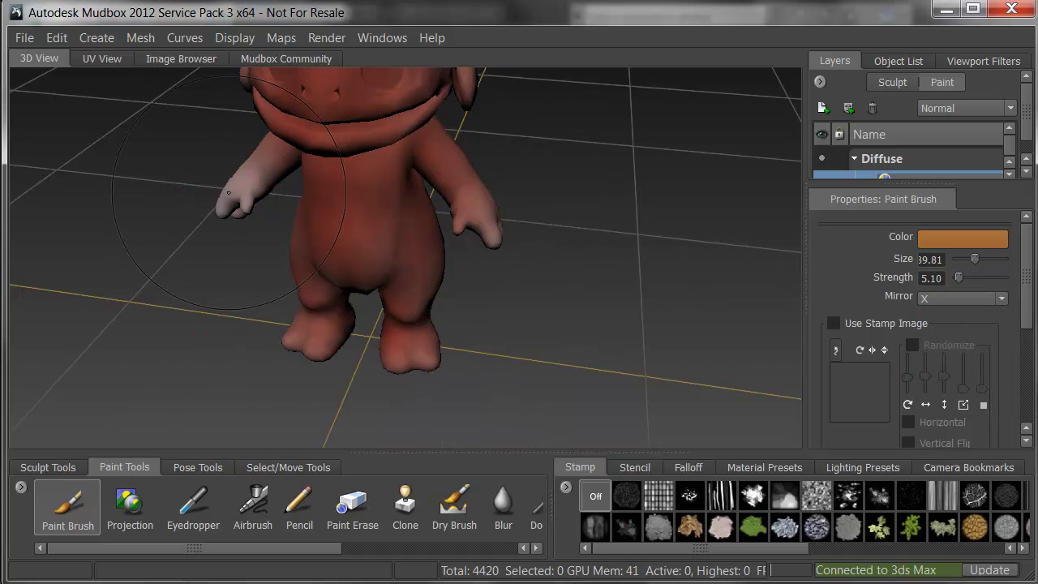
Reduce the Paint Brush size to 11.24 and begin coloring the character's hand orange-brown.
scroll(579, 249, "up", 3)
middle_click_drag(500, 127, 511, 186, "alt")
scroll(544, 281, "up", 2)
left_click_drag(579, 294, 548, 280, "alt")
key("bracketleft")
key("bracketleft")
key("bracketleft")
key("bracketleft")
key("bracketleft")
key("bracketleft")
key("bracketleft")
key("bracketleft")
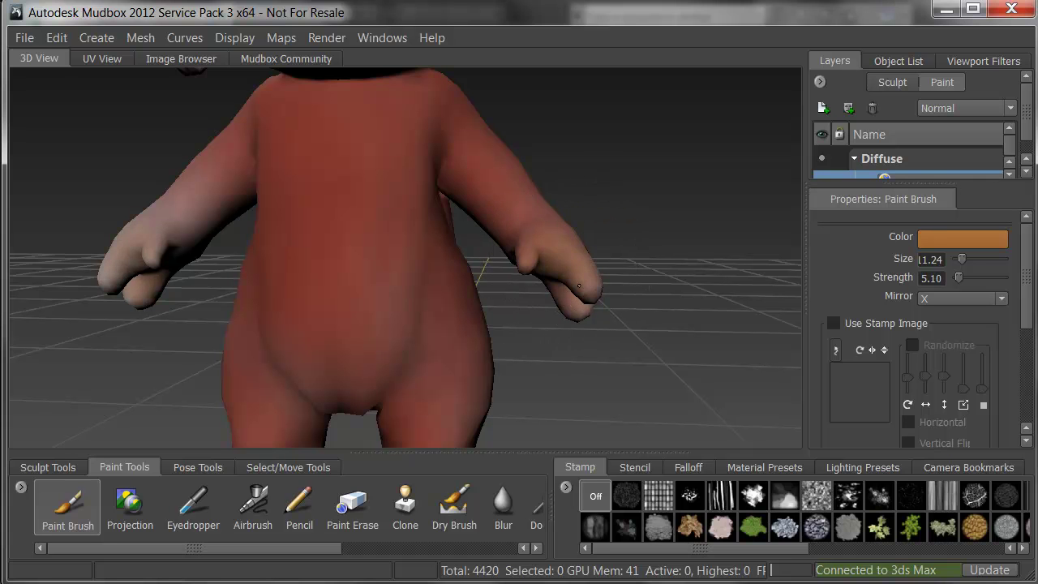
Paint the backs of the hands, the fingers and the forearms orange-brown.
mouse_move(568, 280)
left_mouse_down("alt")
mouse_move(465, 371)
mouse_move(491, 350)
left_mouse_up("alt")
mouse_move(491, 351)
left_mouse_down()
mouse_move(476, 369)
mouse_move(431, 331)
mouse_move(468, 357)
mouse_move(422, 340)
mouse_move(308, 333)
mouse_move(358, 330)
left_mouse_up()
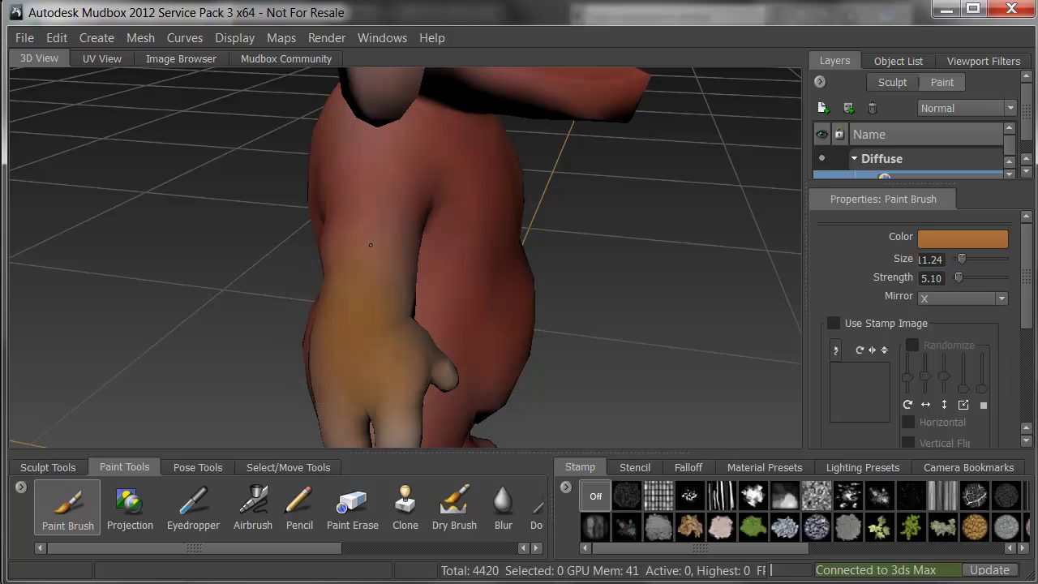
left_click_drag(371, 245, 417, 291, "alt")
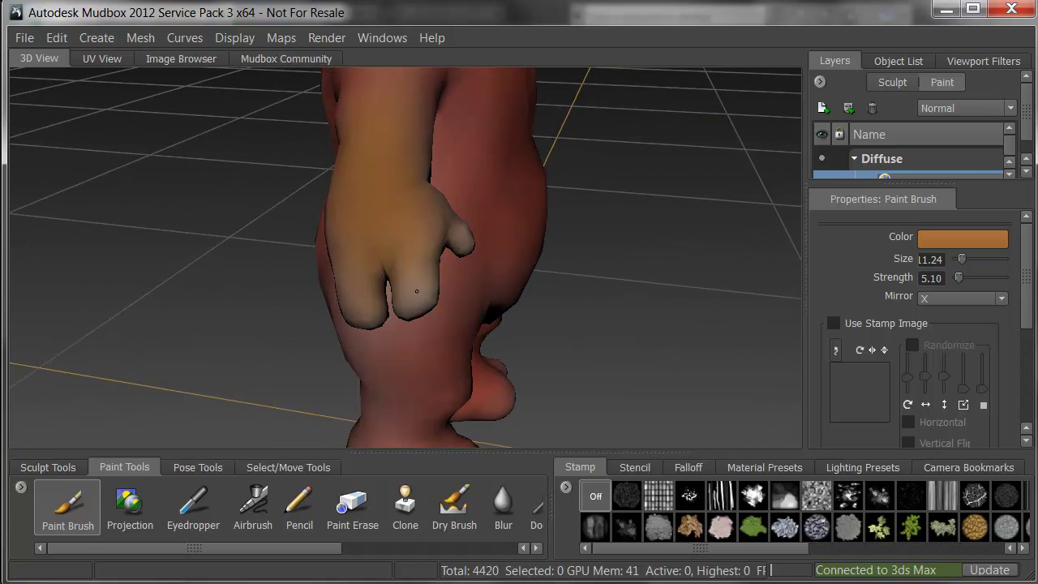
left_click_drag(371, 318, 316, 333, "alt")
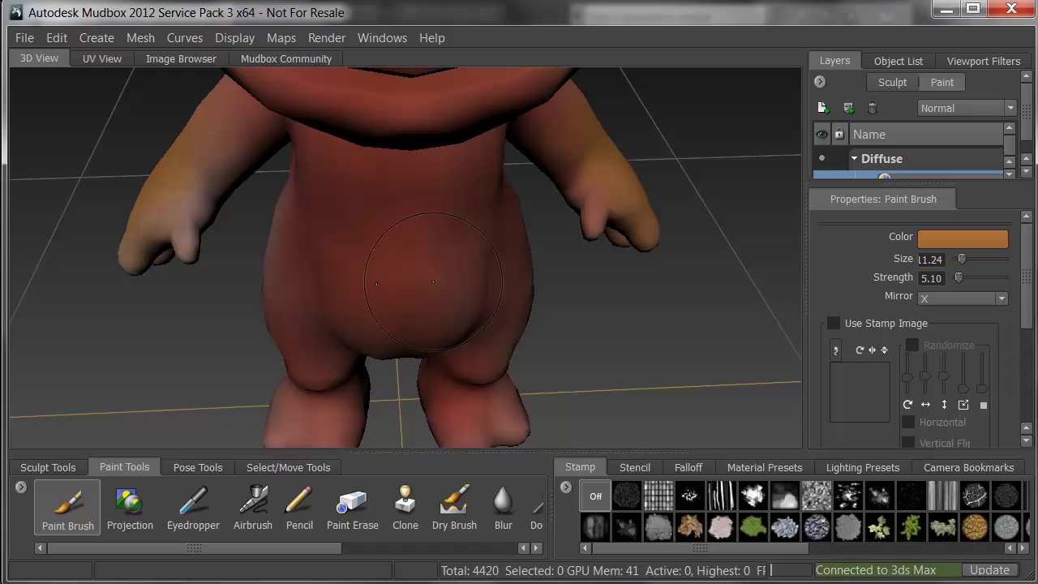
Paint the character's feet orange-brown, covering the toes, sides and heels.
mouse_move(313, 402)
left_mouse_down()
mouse_move(341, 413)
mouse_move(478, 410)
mouse_move(454, 418)
mouse_move(447, 349)
mouse_move(424, 311)
left_mouse_up()
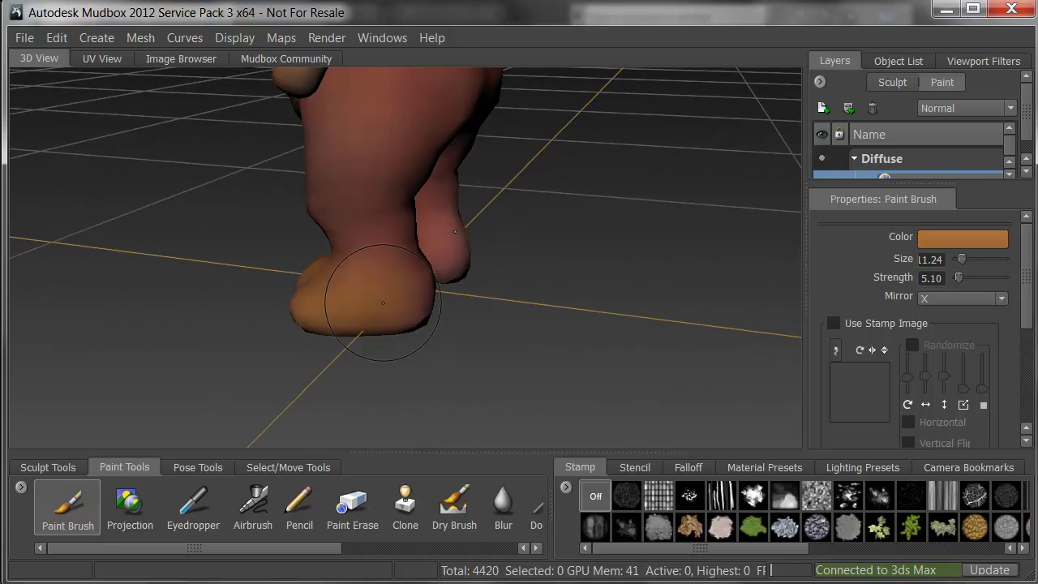
mouse_move(348, 301)
left_mouse_down("alt")
mouse_move(606, 337)
mouse_move(621, 308)
left_mouse_up("alt")
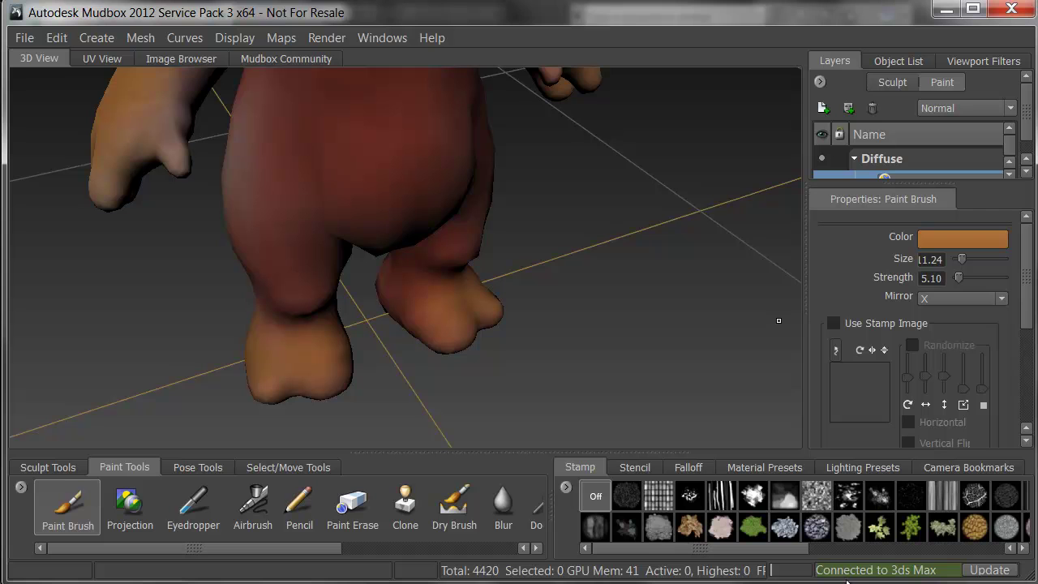
Send the entire painted scene as an update to 3ds Max and inspect the character there.
left_click(988, 570)
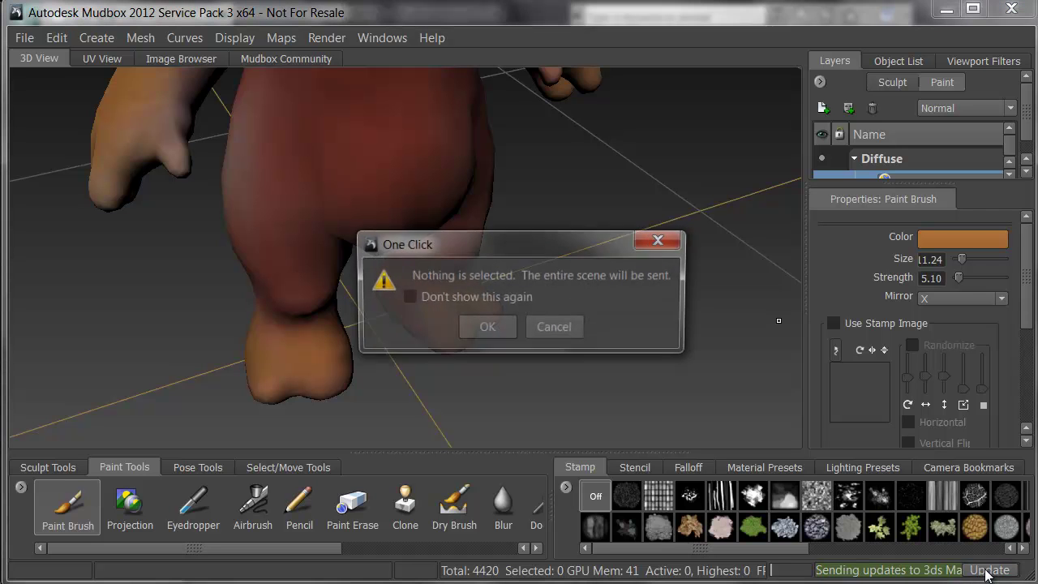
left_click(487, 329)
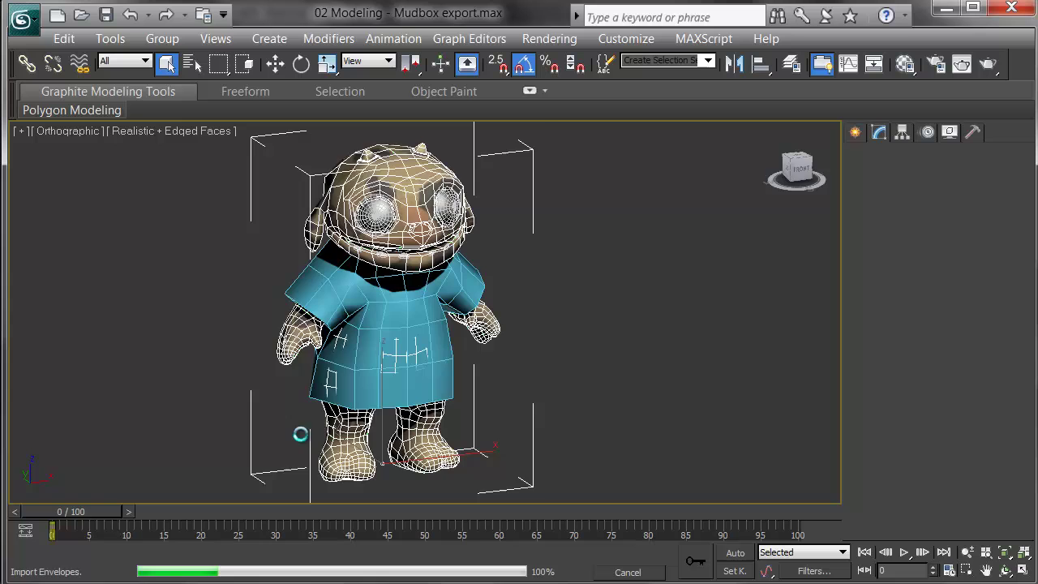
middle_click_drag(540, 289, 557, 312)
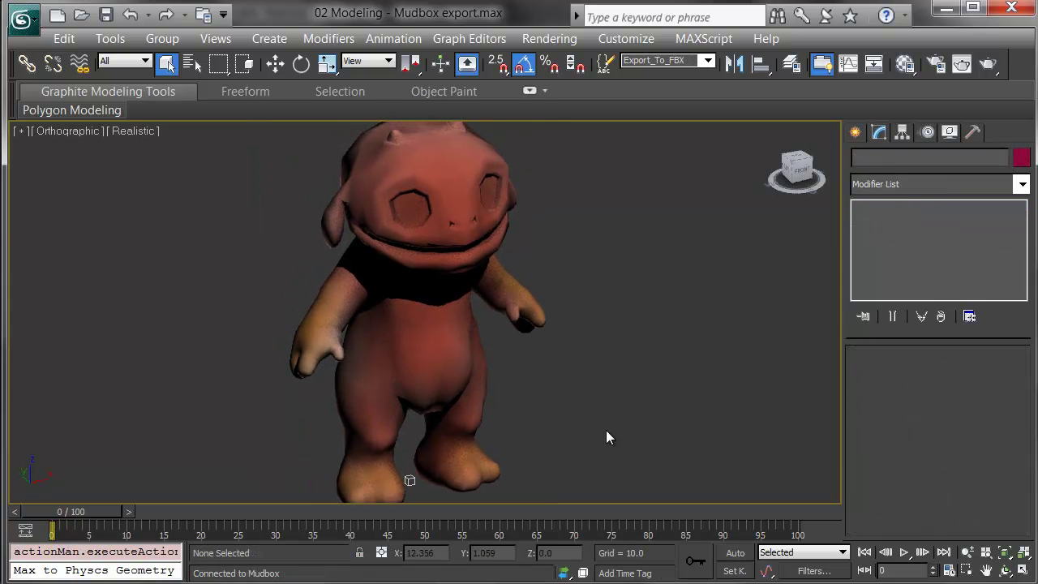